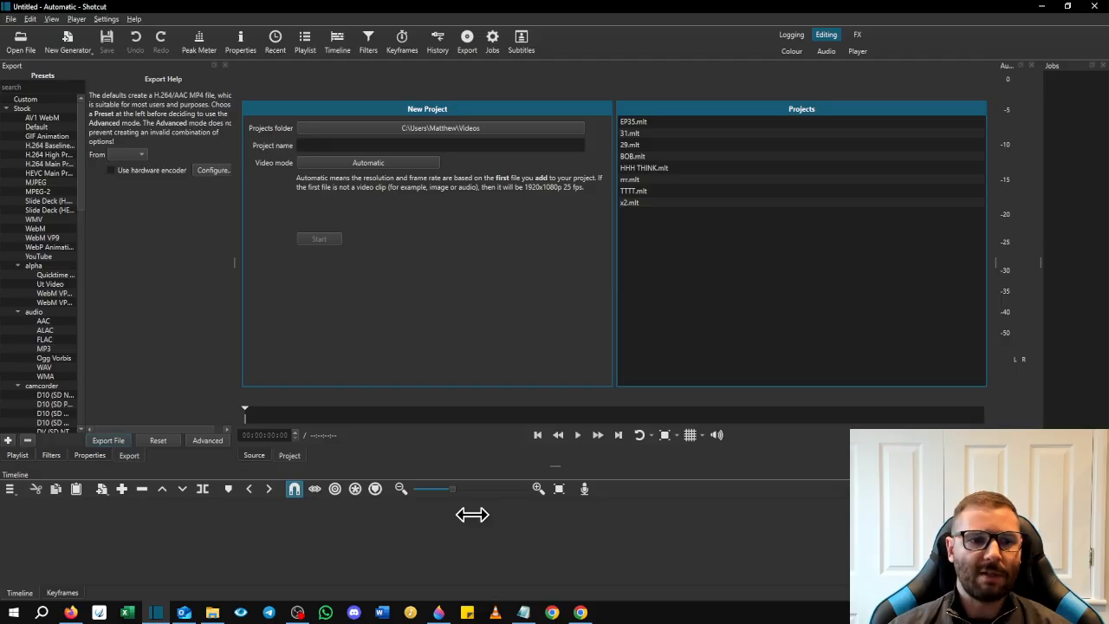
# Add a video track to the empty timeline
pyautogui.click(21, 44)
pyautogui.click(582, 269)
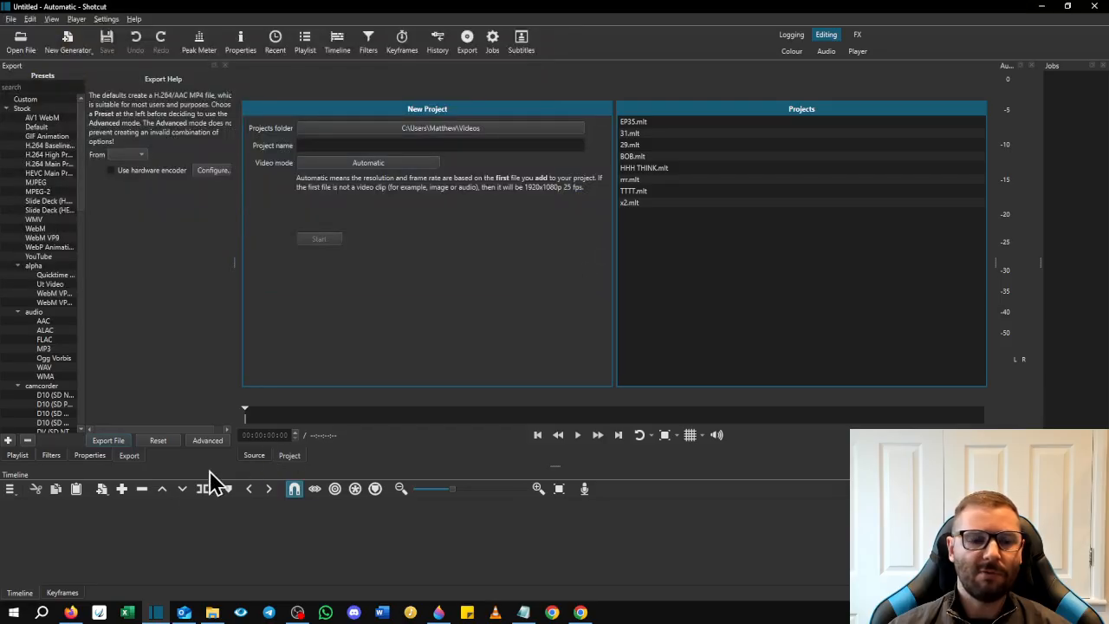
pyautogui.rightClick(49, 531)
pyautogui.moveTo(89, 538)
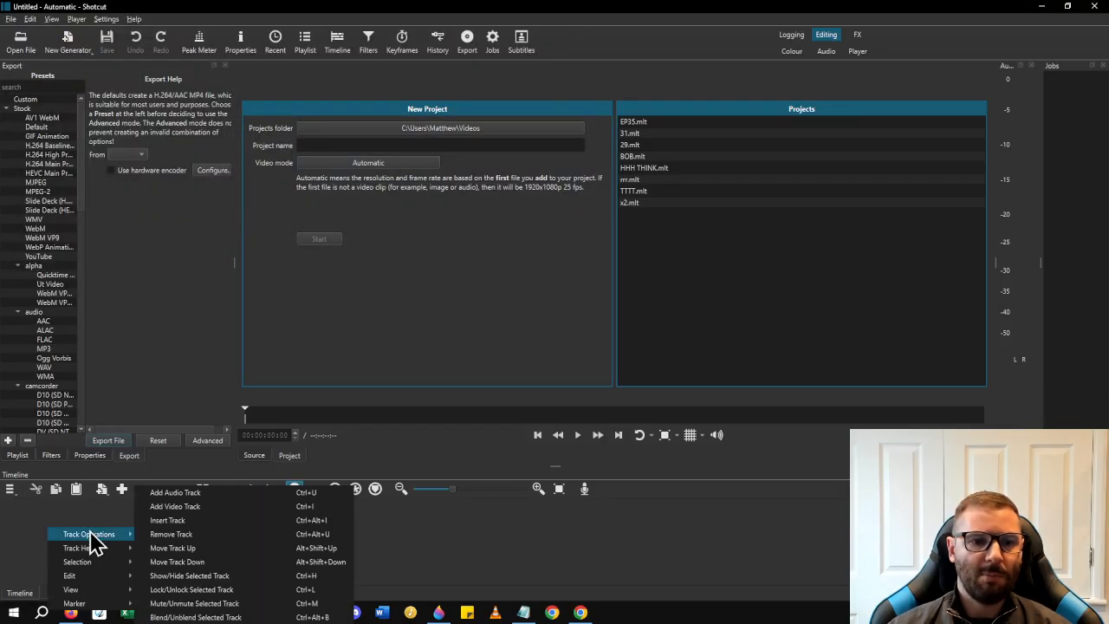
pyautogui.click(219, 509)
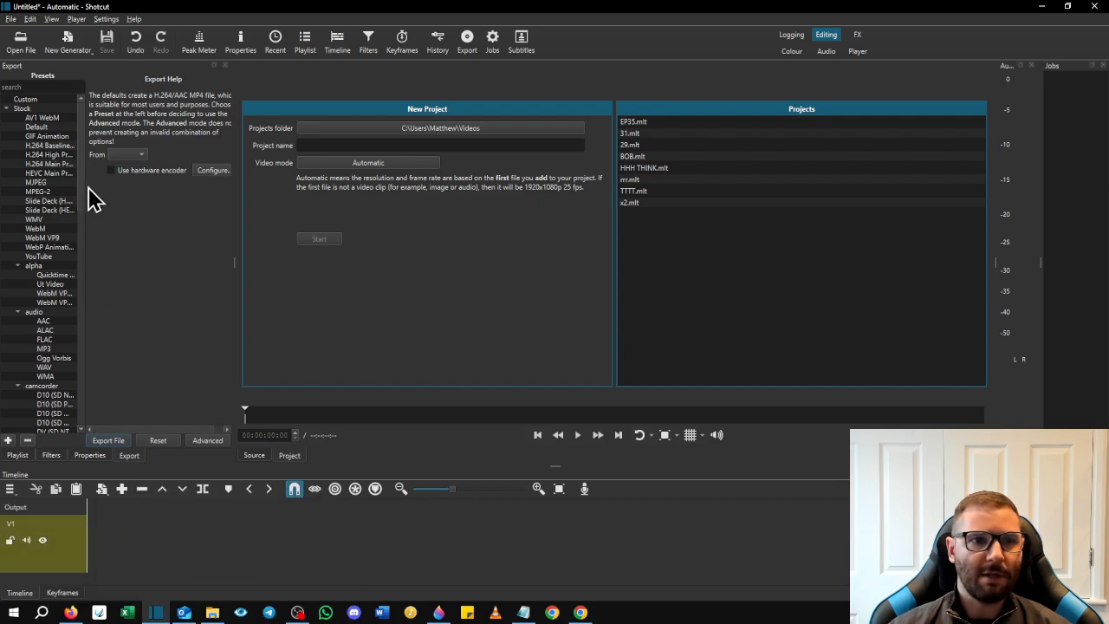
# Open EP 37.mp4 from the Videos folder, pause its playback and place the clip at the start of track V1
pyautogui.click(24, 55)
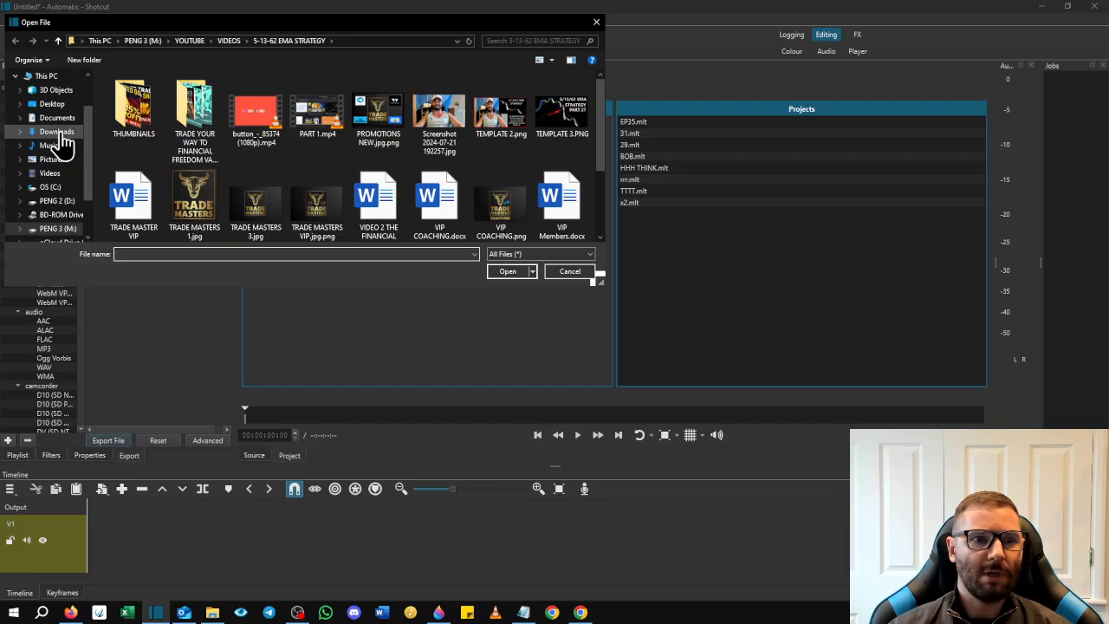
pyautogui.click(58, 133)
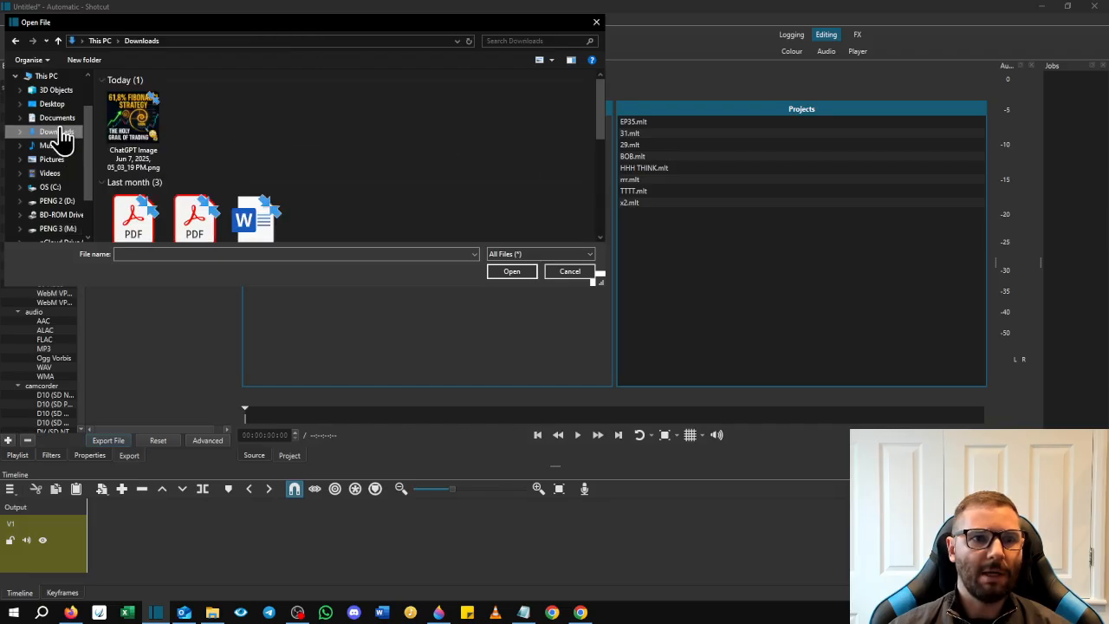
pyautogui.click(52, 173)
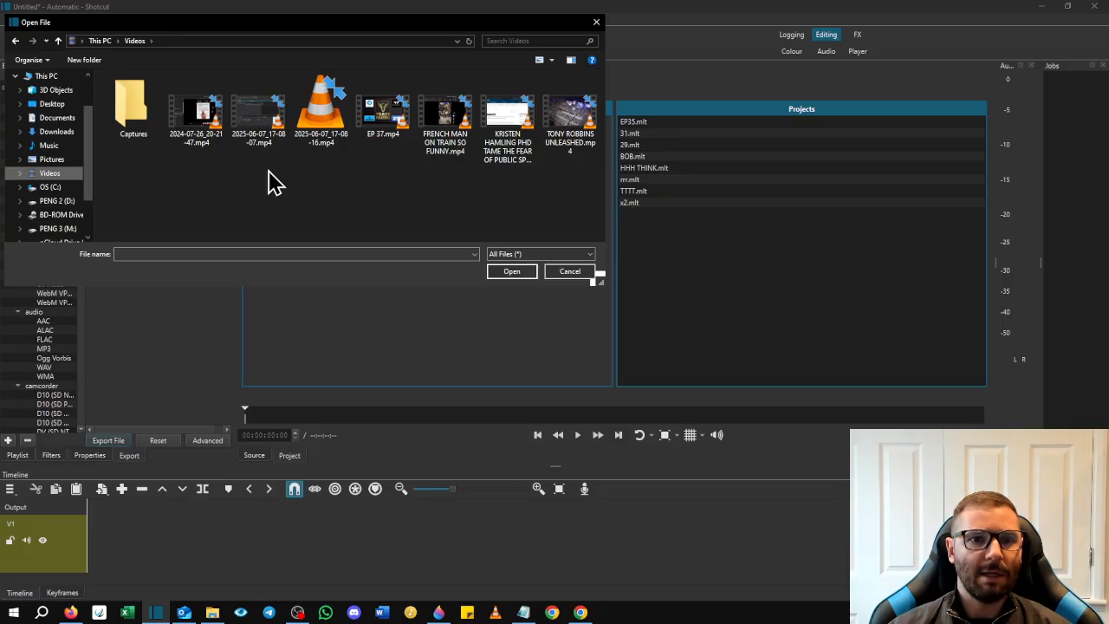
pyautogui.doubleClick(385, 115)
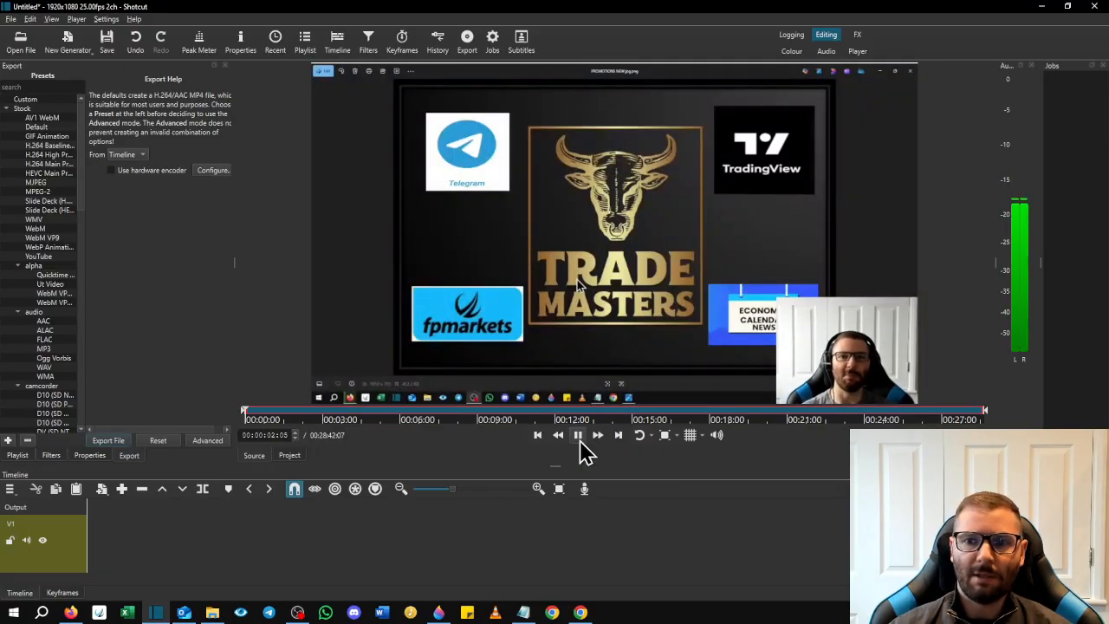
pyautogui.click(578, 436)
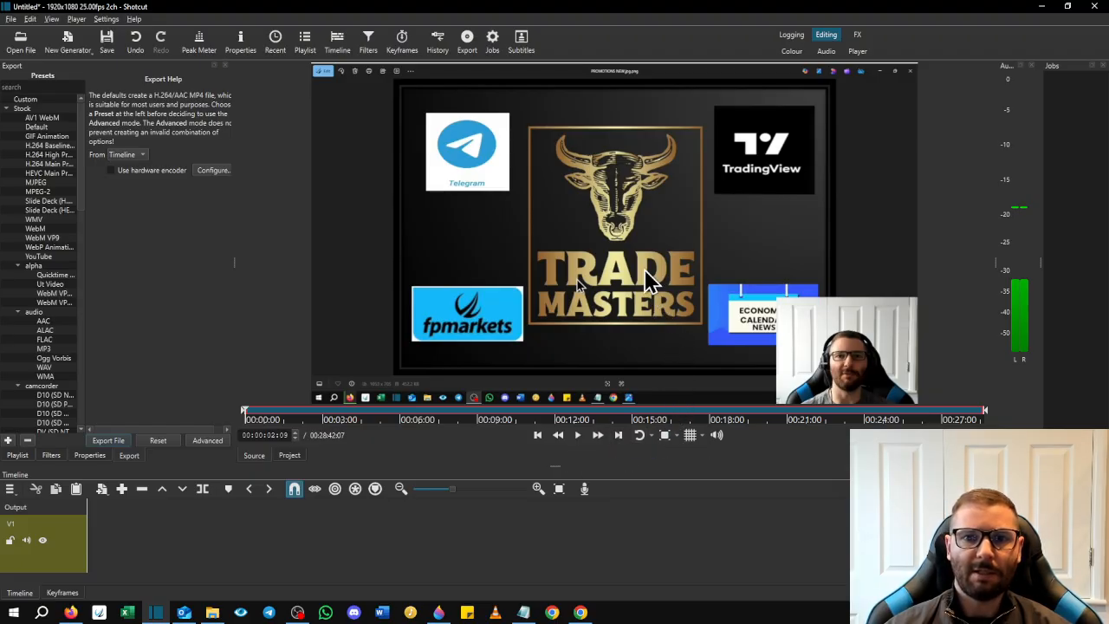
pyautogui.moveTo(656, 230); pyautogui.dragTo(92, 539)
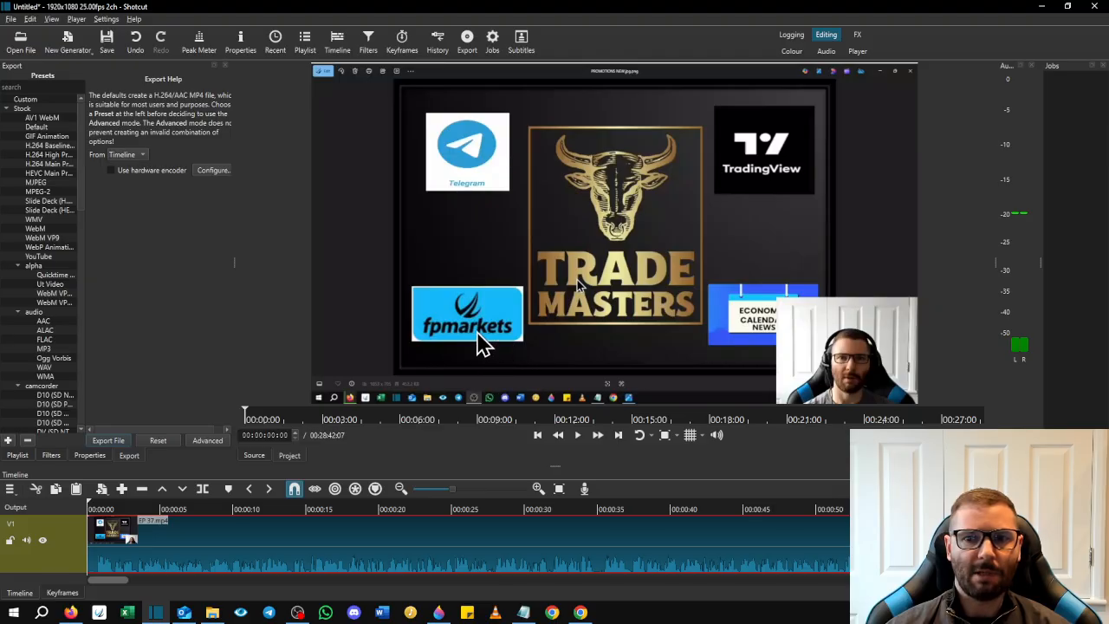
# Add a Spot Remover filter to the EP 37.mp4 clip
pyautogui.click(51, 455)
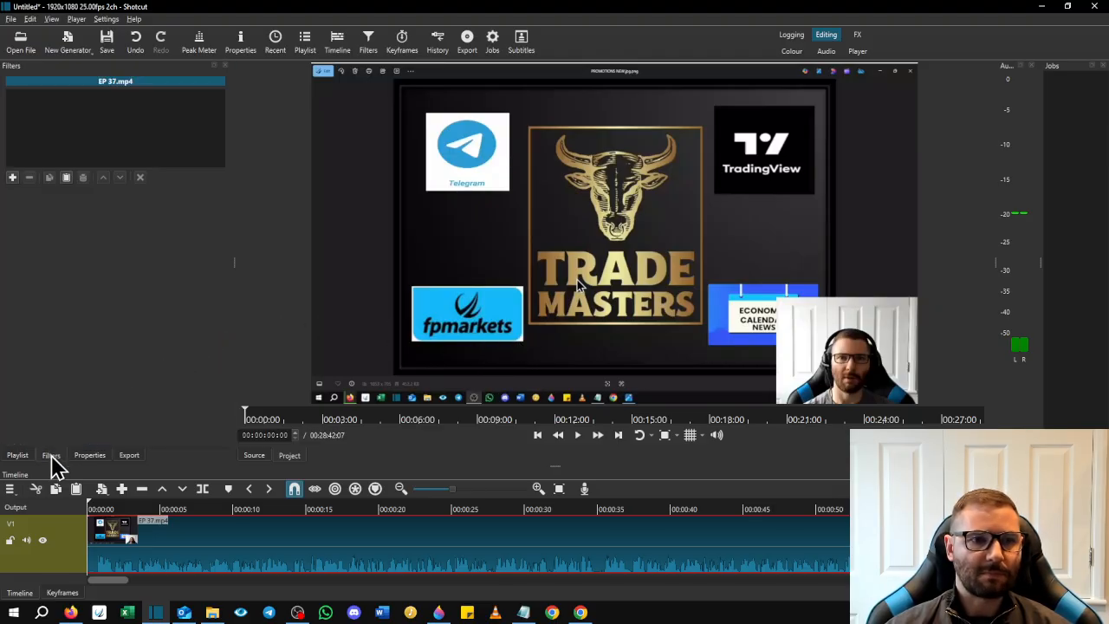
pyautogui.click(12, 177)
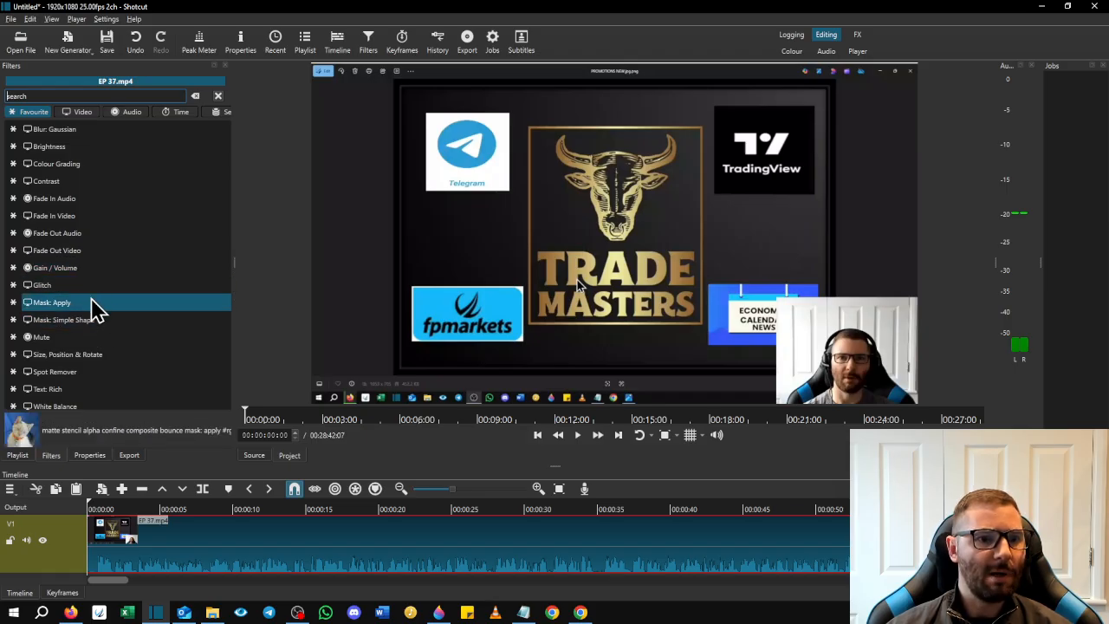
pyautogui.scroll(-1, 117, 353)
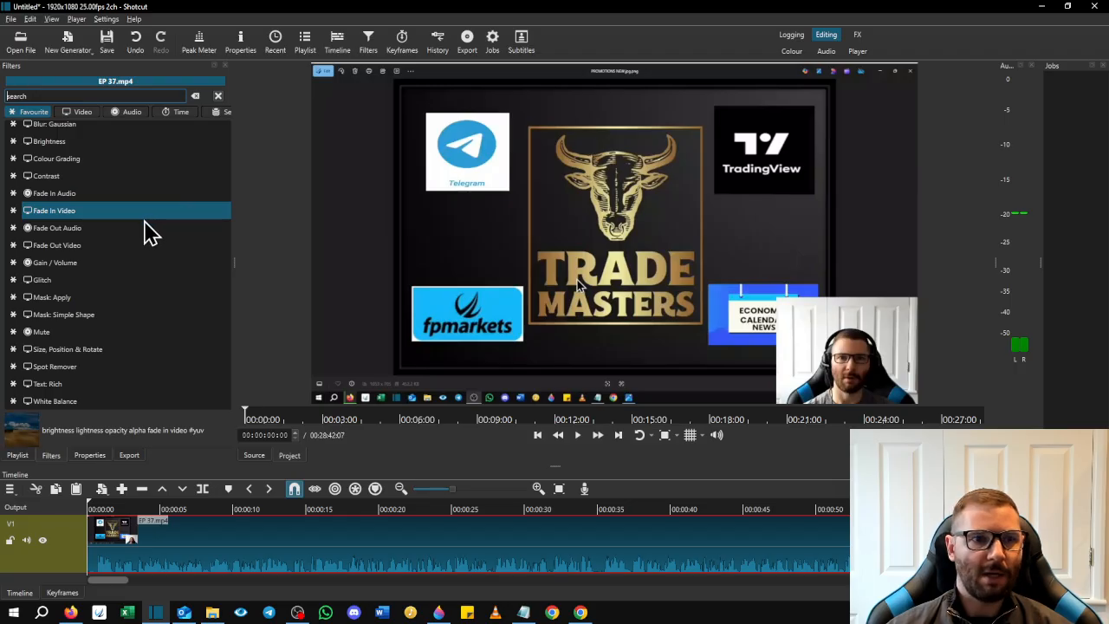
pyautogui.scroll(1, 168, 241)
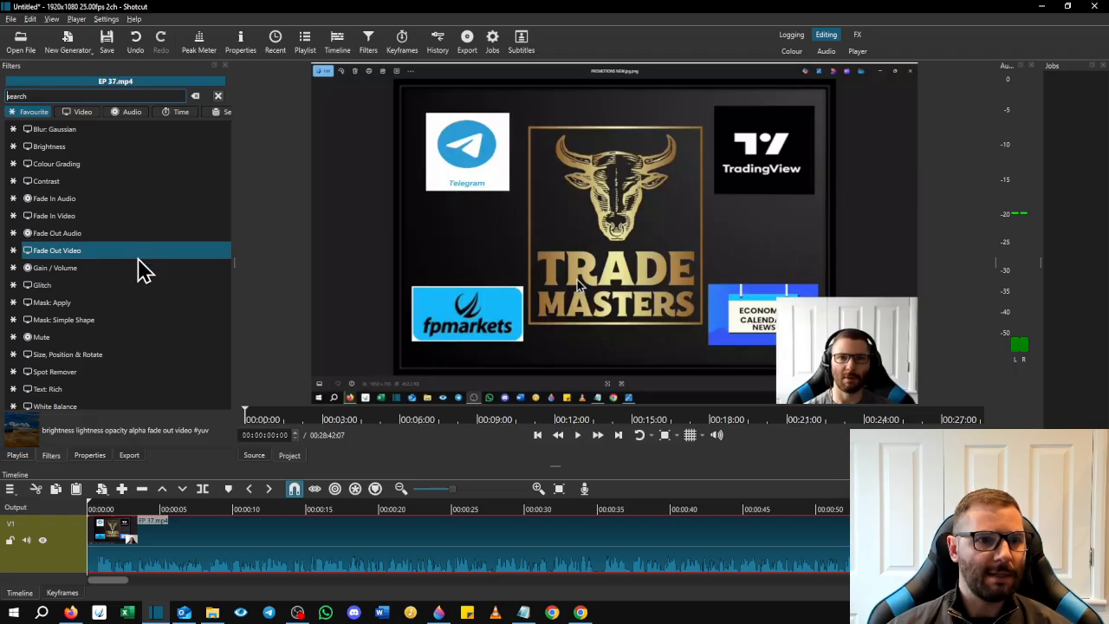
pyautogui.scroll(-1, 135, 279)
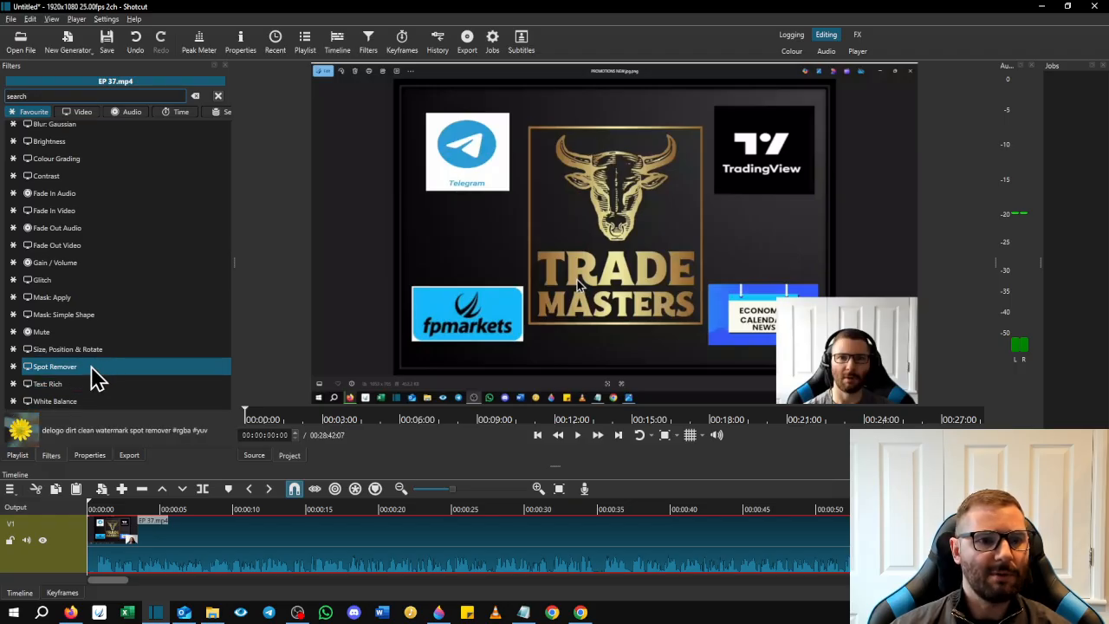
pyautogui.click(91, 367)
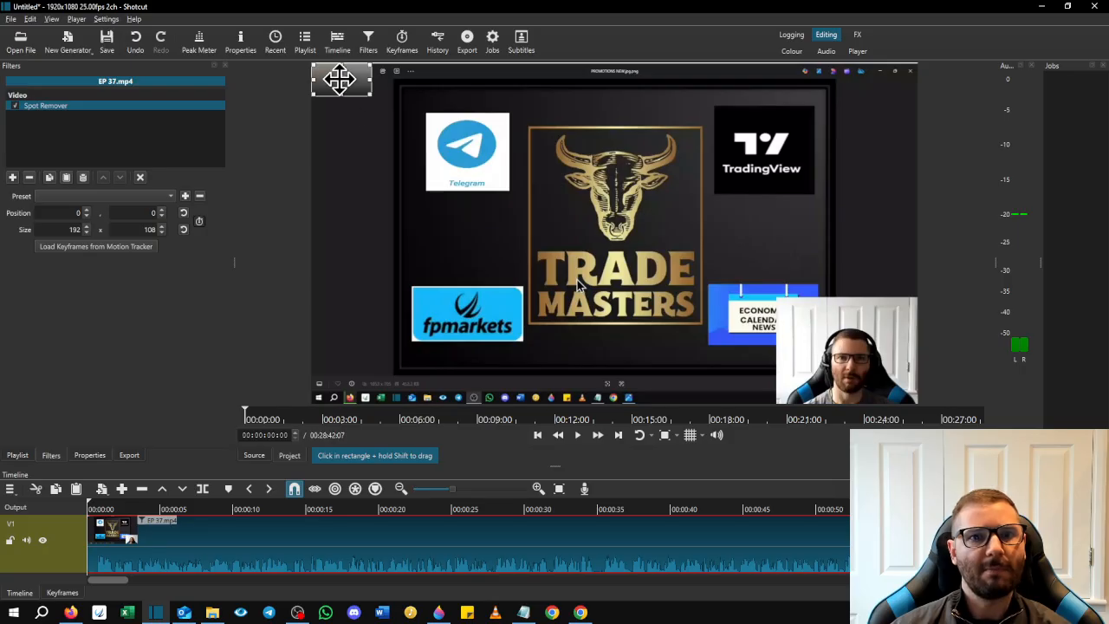
# Fit the spot removal rectangle over the fpmarkets logo, about 367 x 170 at position 314, 716
pyautogui.moveTo(341, 79); pyautogui.dragTo(418, 320)
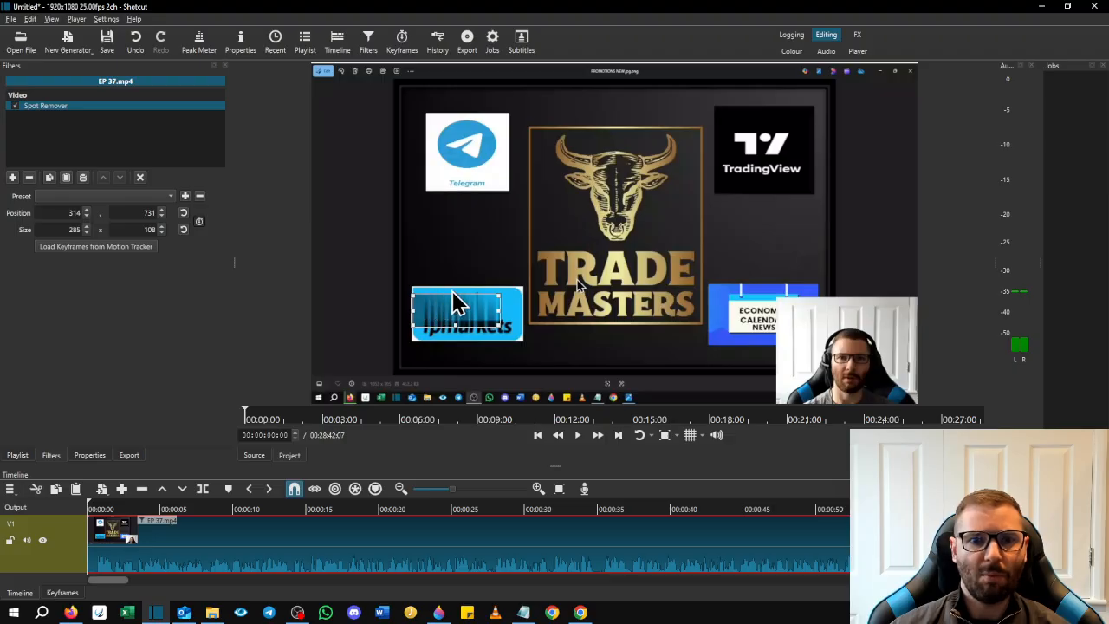
pyautogui.moveTo(502, 303); pyautogui.dragTo(536, 330)
pyautogui.moveTo(469, 293); pyautogui.dragTo(470, 354)
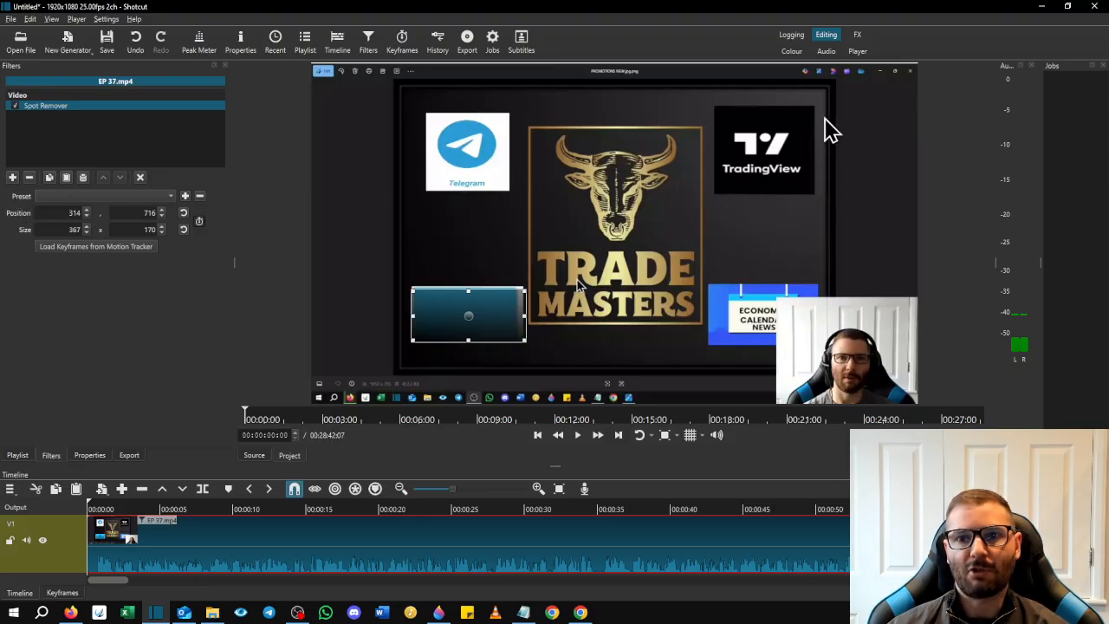
# Add a second Spot Remover filter and fit its rectangle over the TradingView logo, about 335 x 298 at position 1272, 126
pyautogui.click(13, 177)
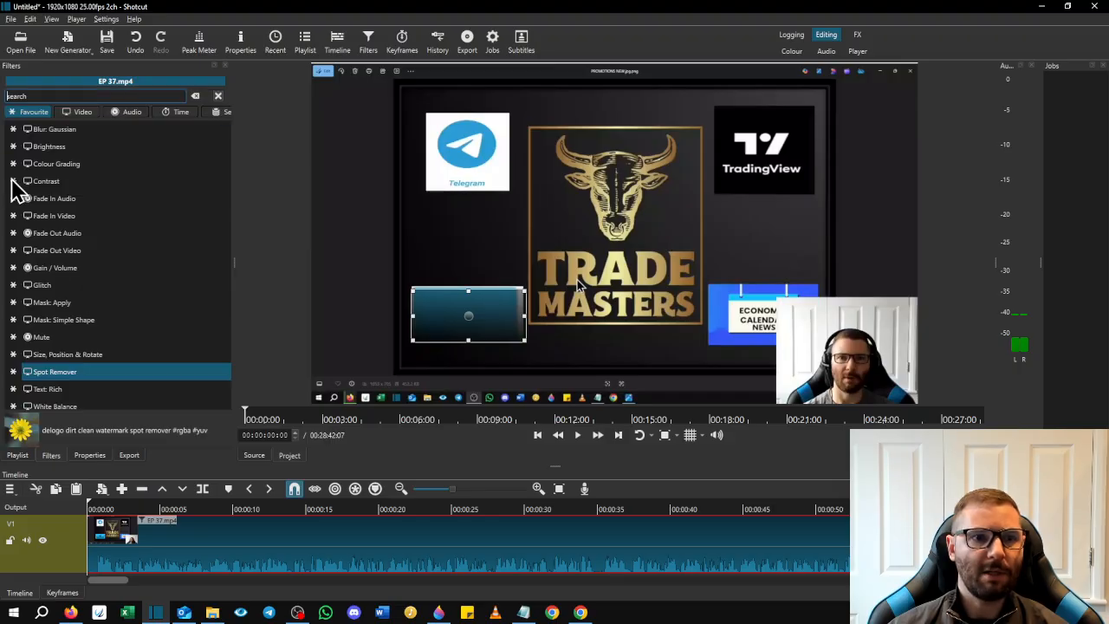
pyautogui.click(74, 374)
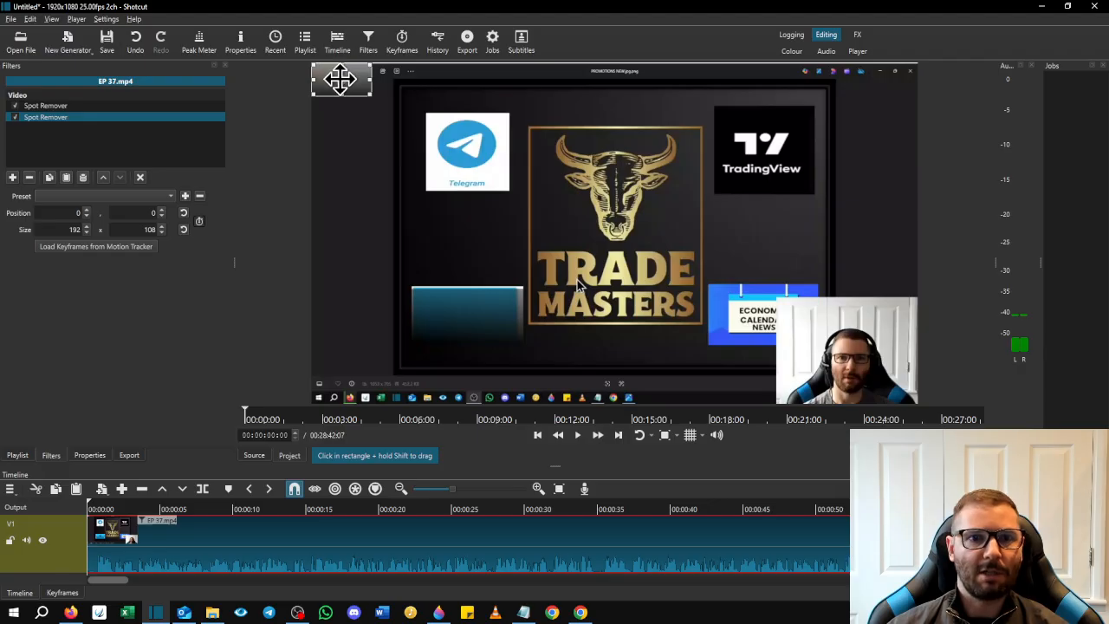
pyautogui.moveTo(341, 79); pyautogui.dragTo(768, 152)
pyautogui.moveTo(741, 149); pyautogui.dragTo(717, 153)
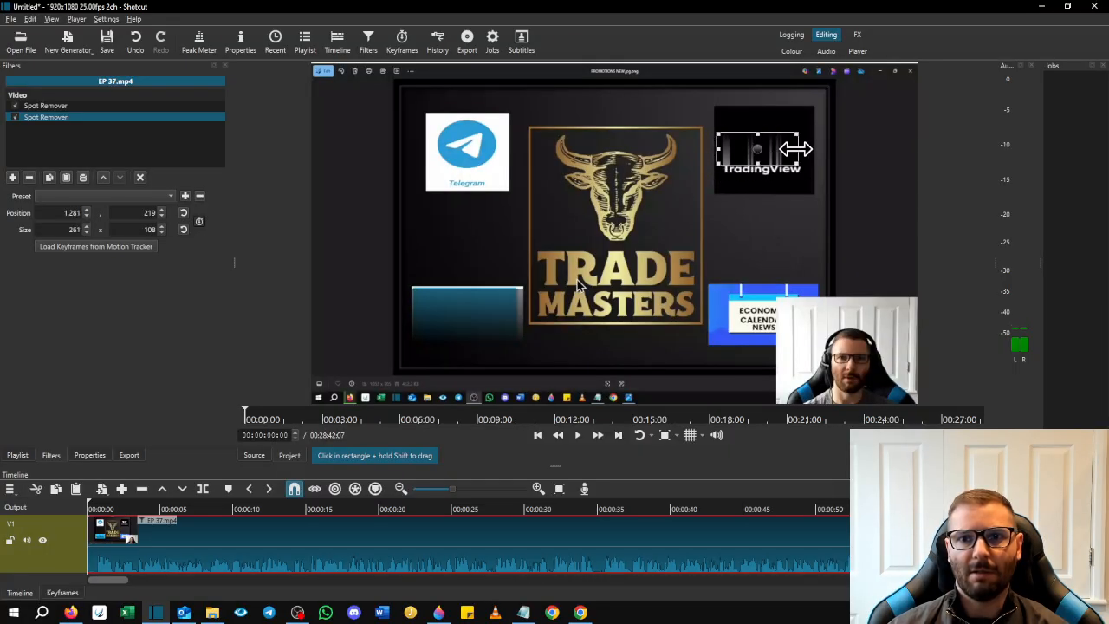
pyautogui.moveTo(799, 148); pyautogui.dragTo(770, 105)
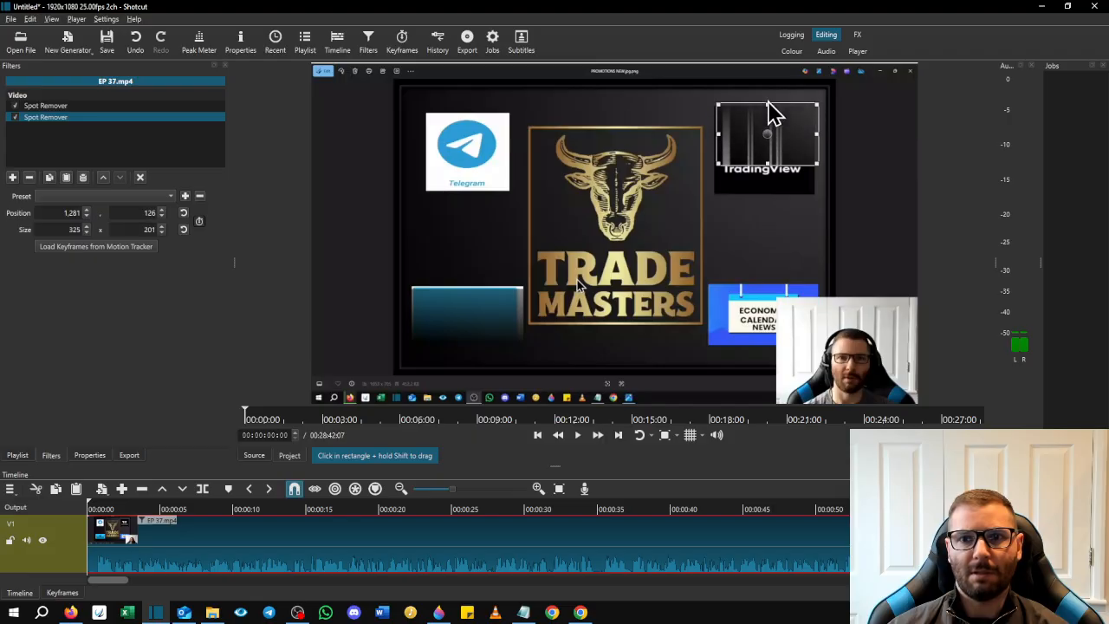
pyautogui.moveTo(772, 165); pyautogui.dragTo(770, 197)
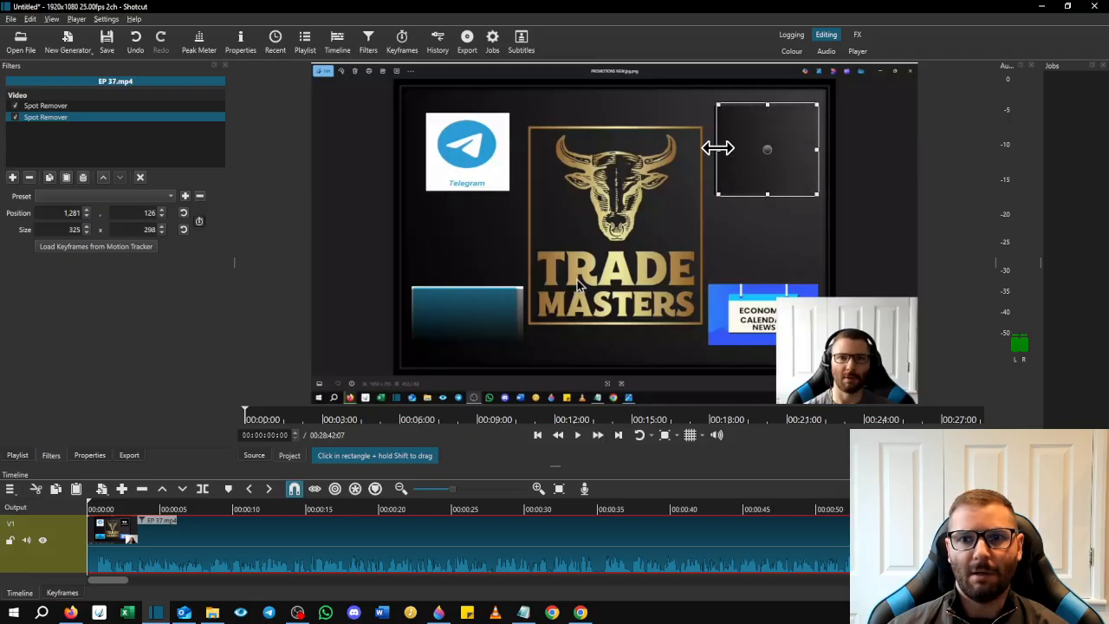
pyautogui.moveTo(713, 149); pyautogui.dragTo(710, 150)
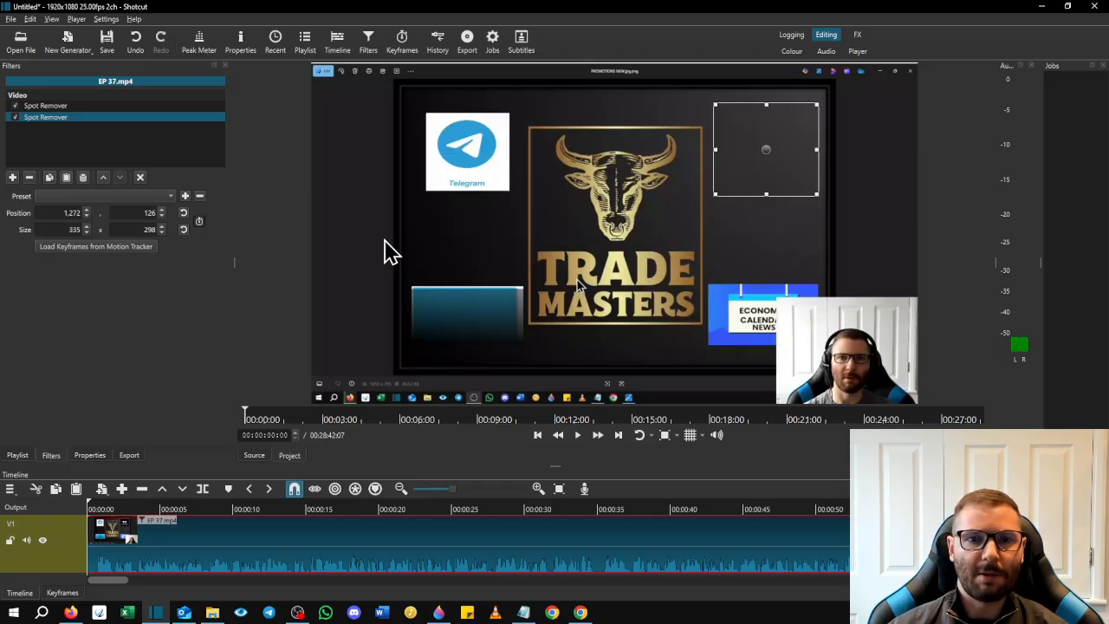
# Add a third Spot Remover filter and fit its rectangle over the Telegram logo, about 263 x 247 at position 364, 155
pyautogui.click(12, 177)
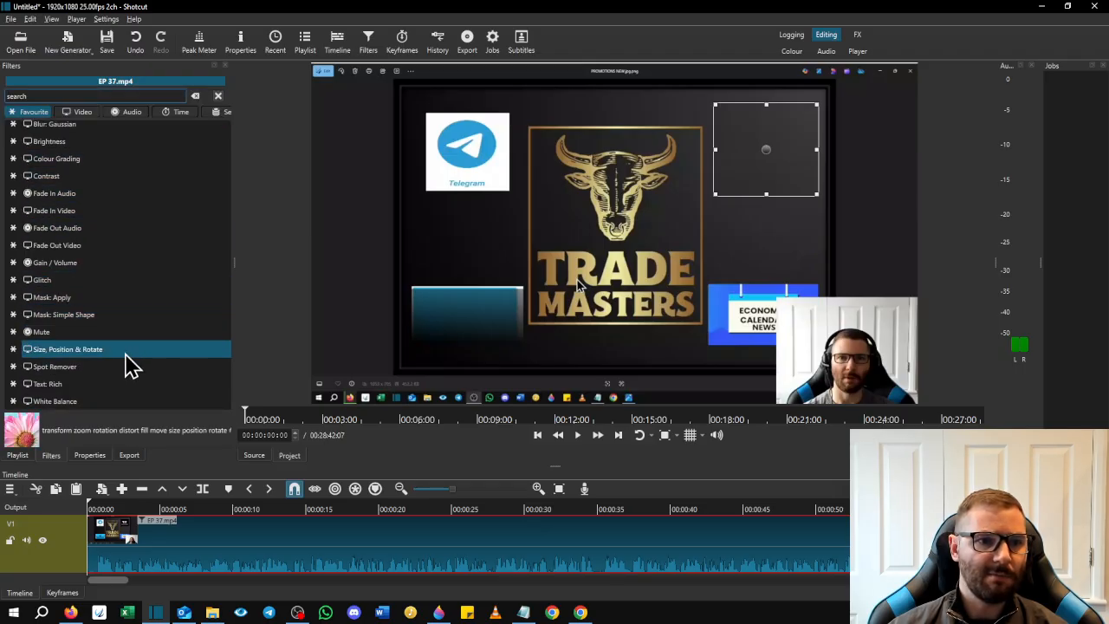
pyautogui.click(119, 375)
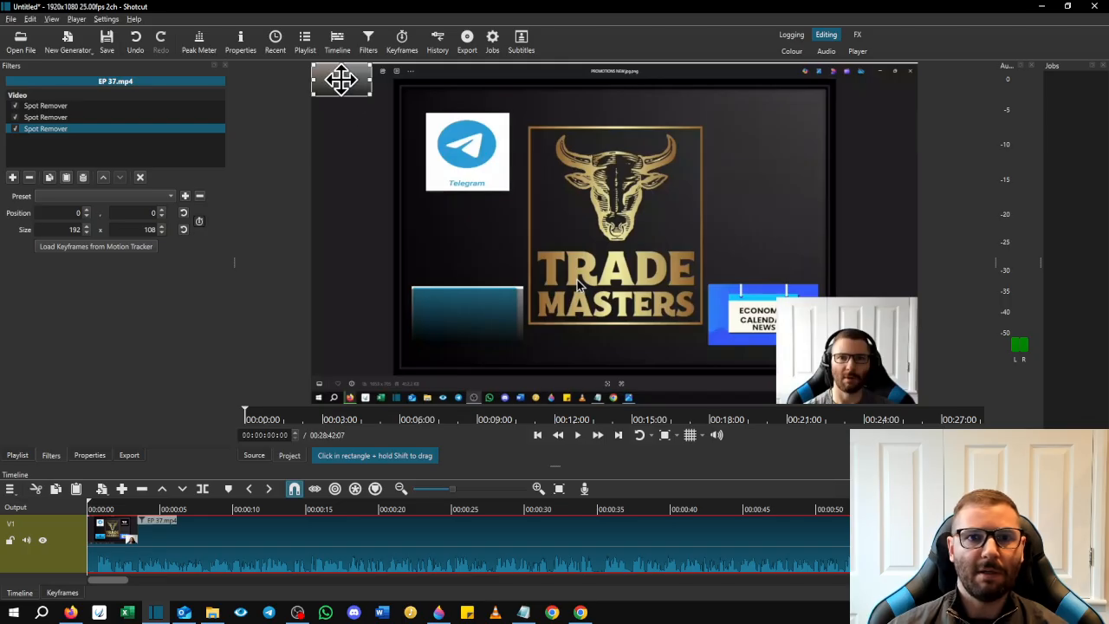
pyautogui.moveTo(338, 76); pyautogui.dragTo(513, 173)
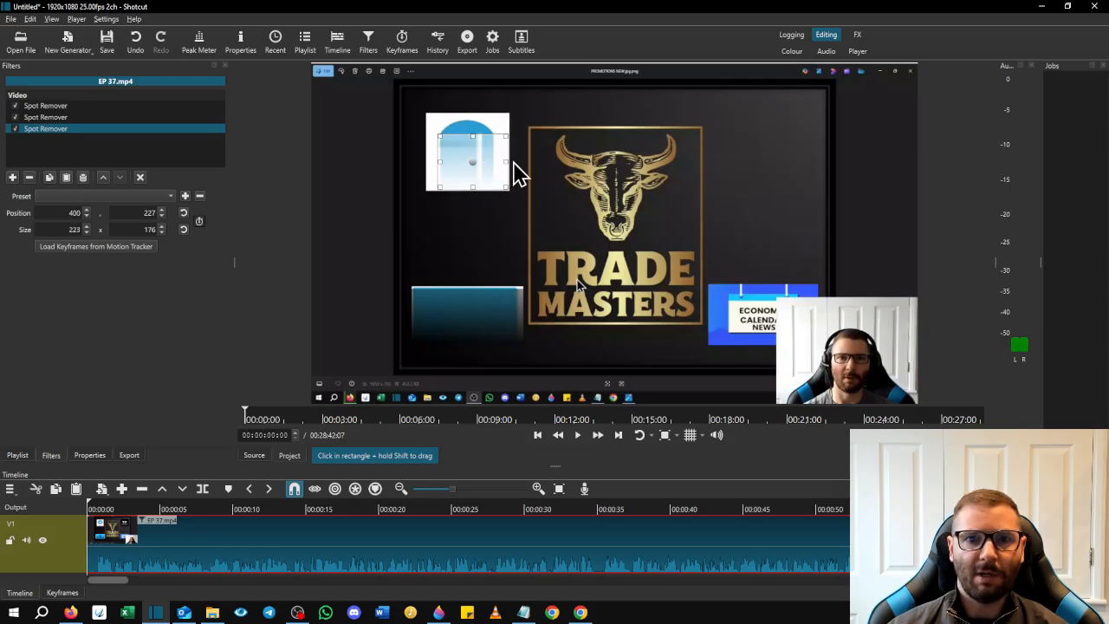
pyautogui.moveTo(443, 159); pyautogui.dragTo(426, 173)
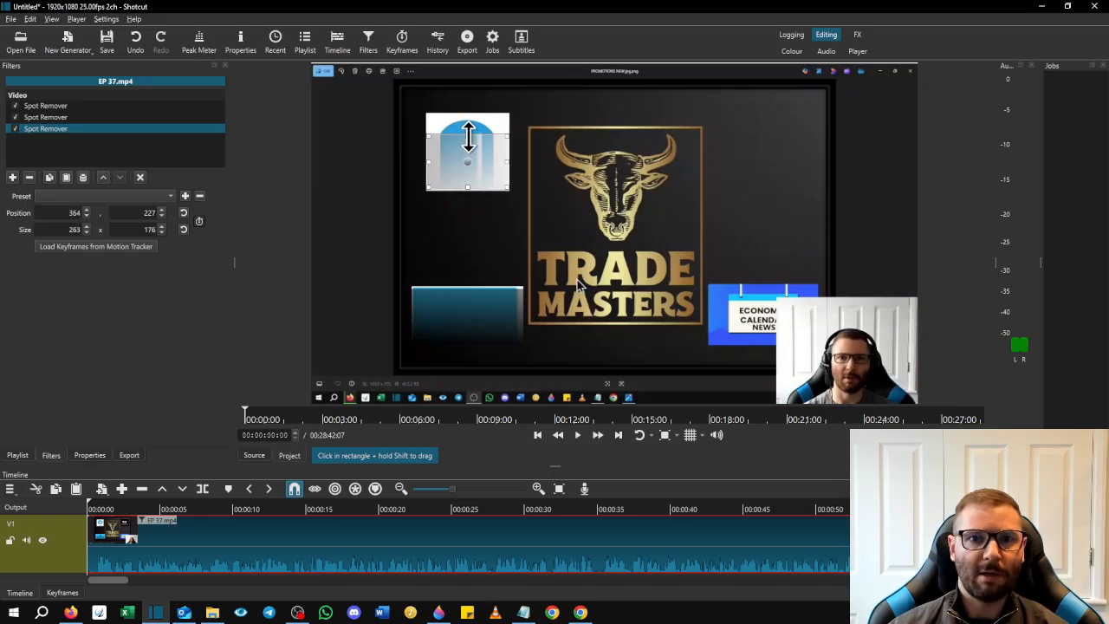
pyautogui.moveTo(466, 136); pyautogui.dragTo(468, 112)
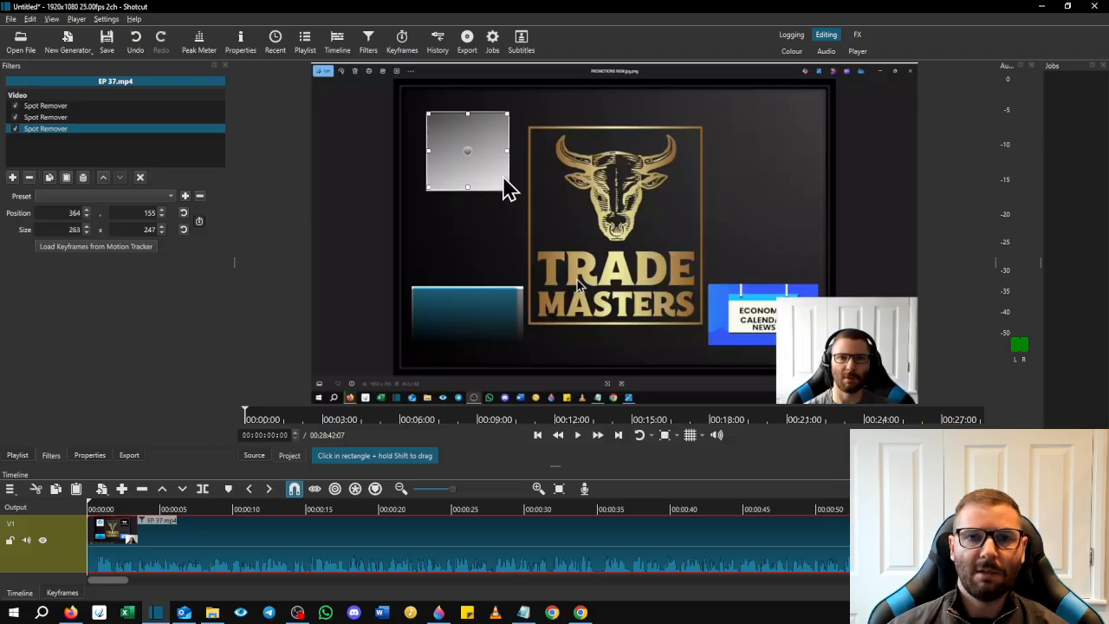